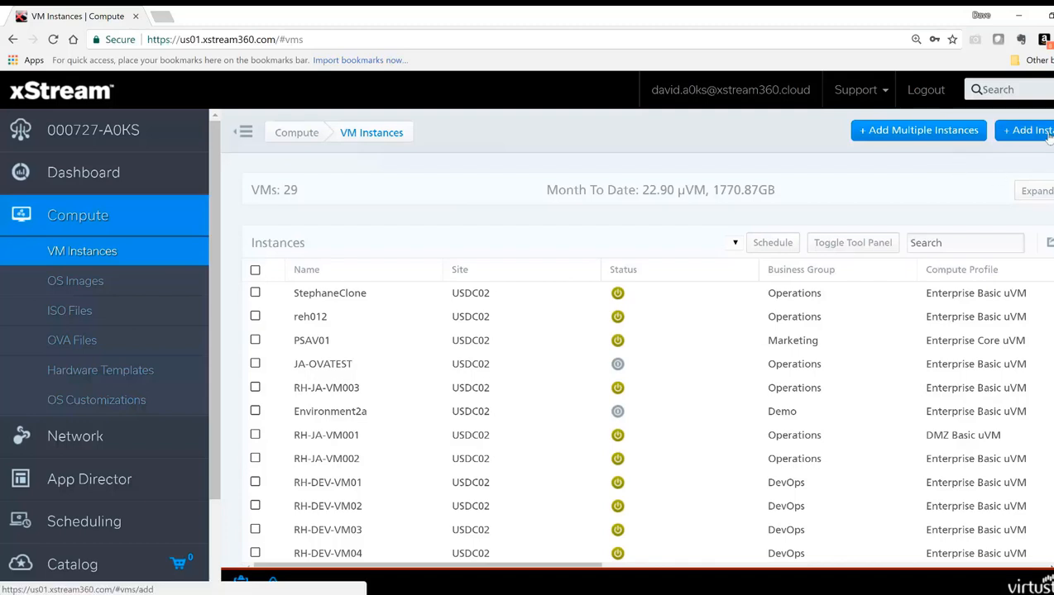
Start a new VM instance named DaveDemo1 with the description "Demo Instance"
{"action": "left_click", "coordinate": [1047, 132]}
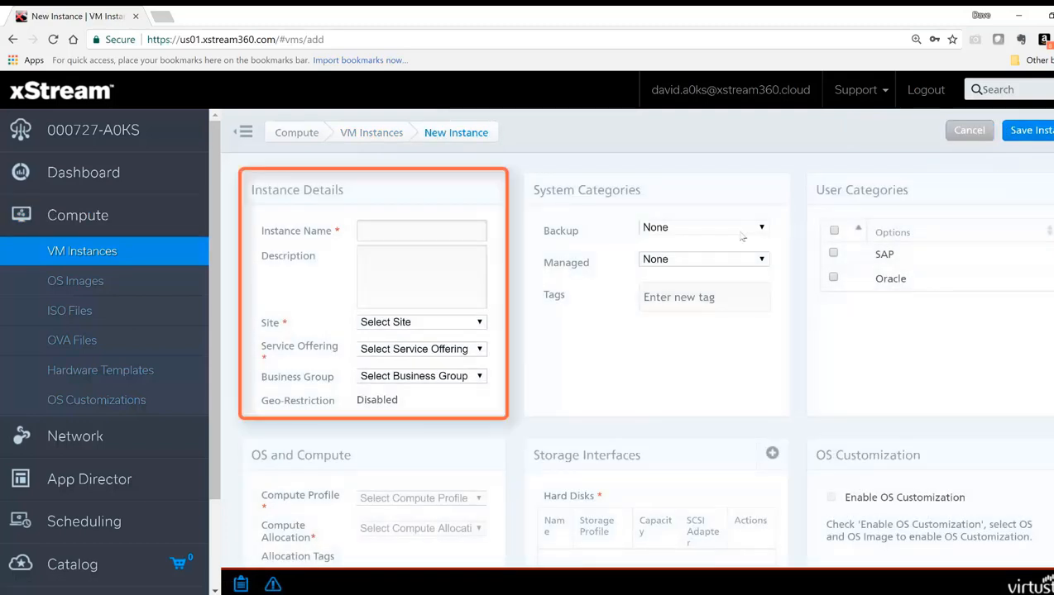
{"action": "left_click", "coordinate": [421, 233]}
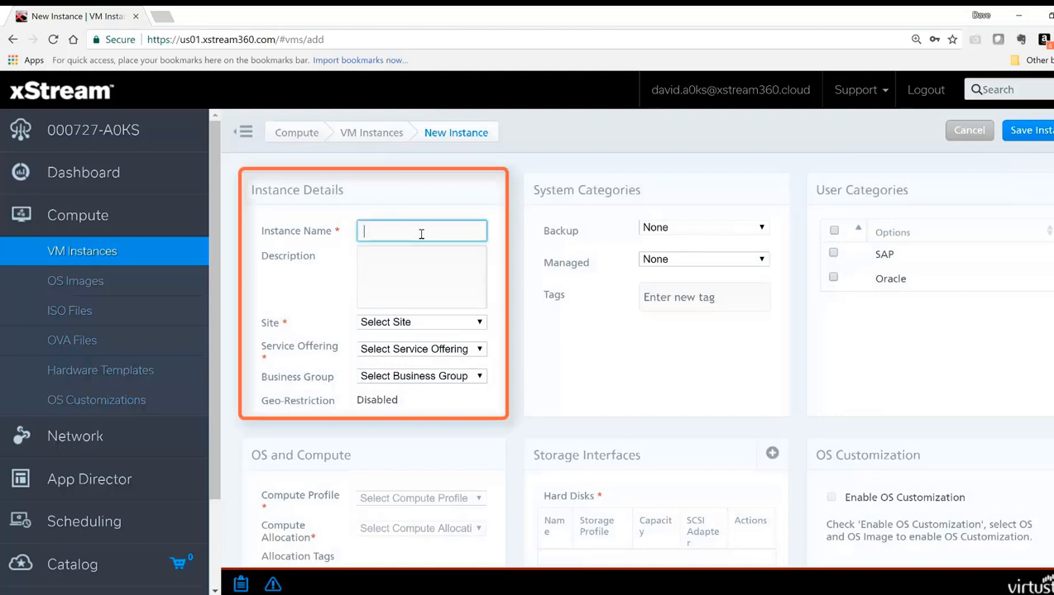
{"action": "type", "text": "Dav"}
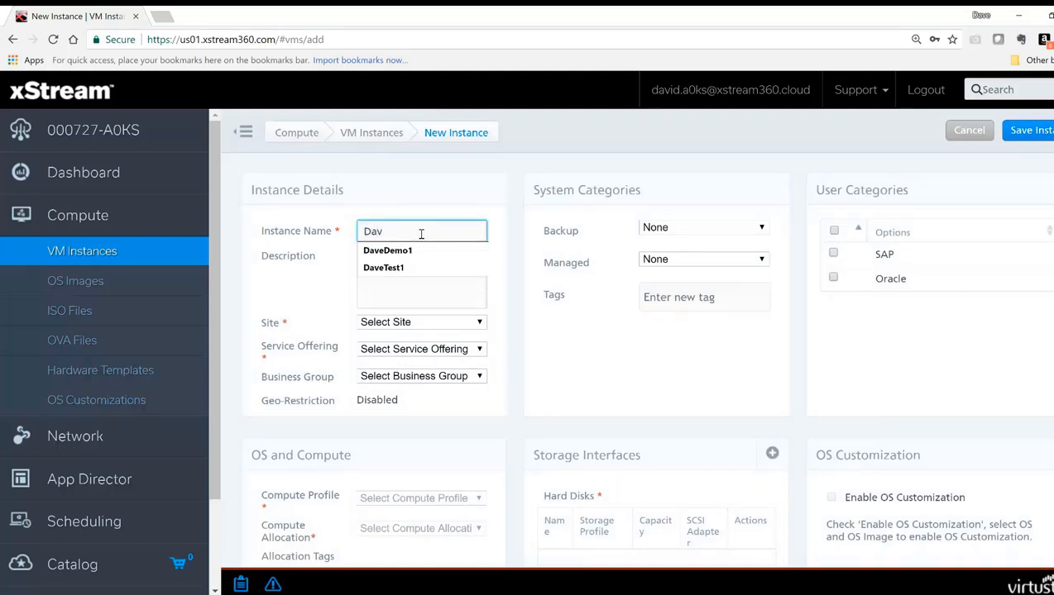
{"action": "key", "text": "Down"}
{"action": "key", "text": "Tab"}
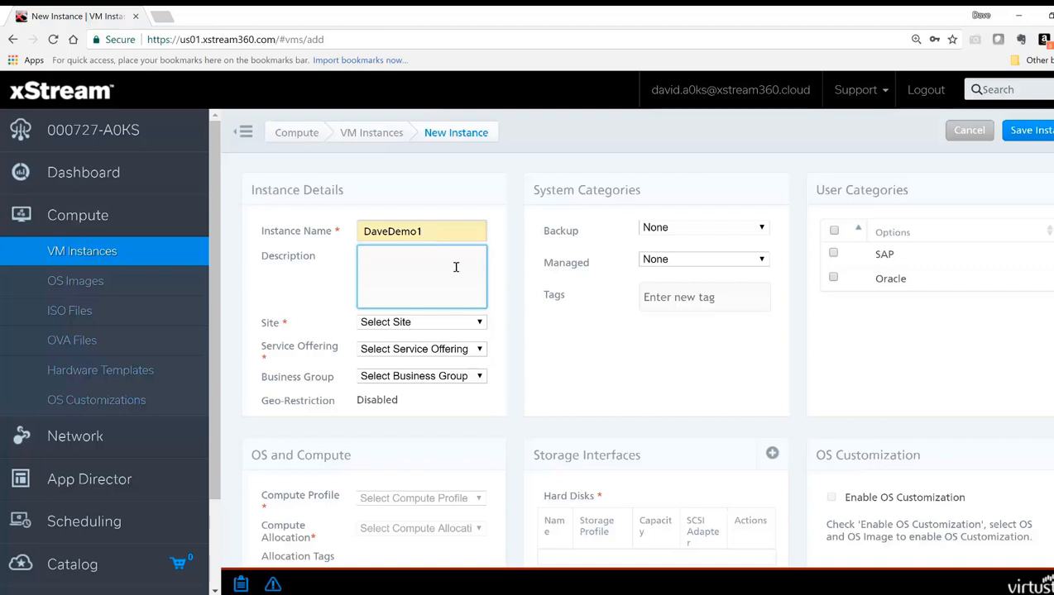
{"action": "type", "text": "Demo Instance"}
Set the instance's site to USDC02, service offering to Basic_Enterprise Service and business group to Demo
{"action": "left_click", "coordinate": [480, 324]}
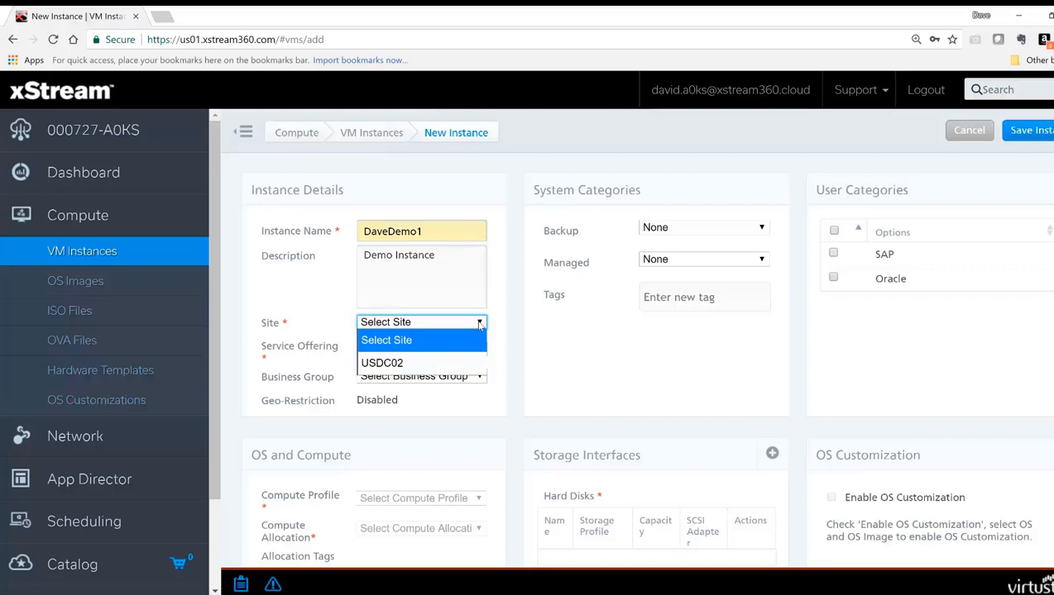
{"action": "left_click", "coordinate": [434, 366]}
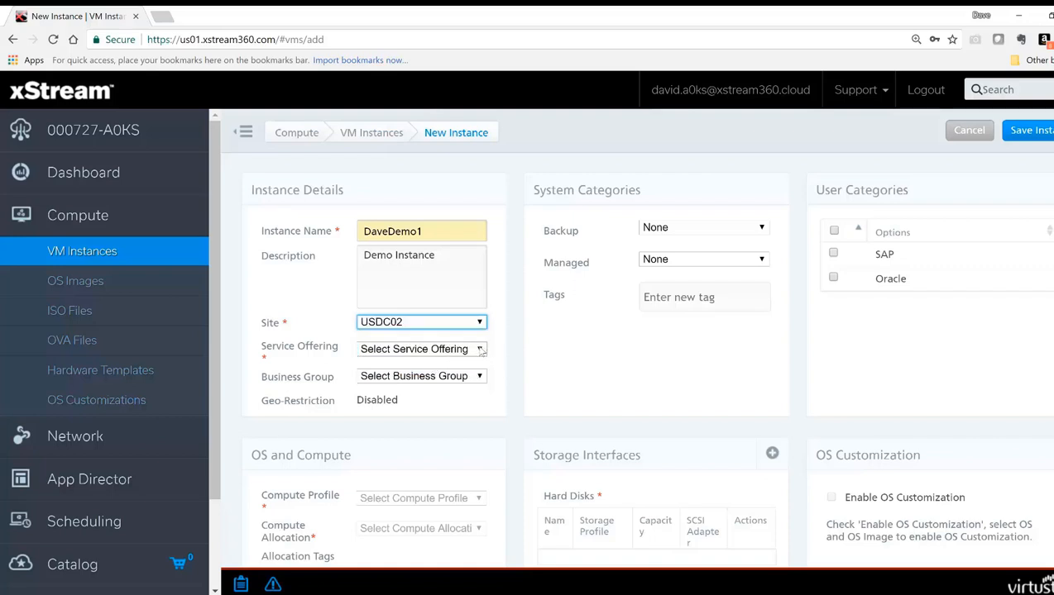
{"action": "left_click", "coordinate": [480, 351]}
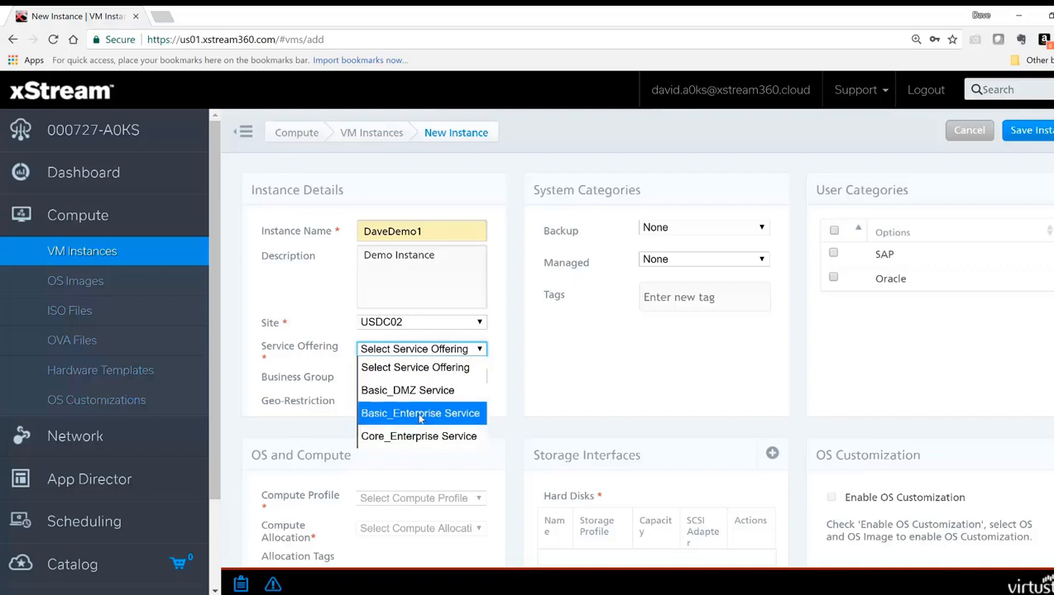
{"action": "left_click", "coordinate": [420, 413]}
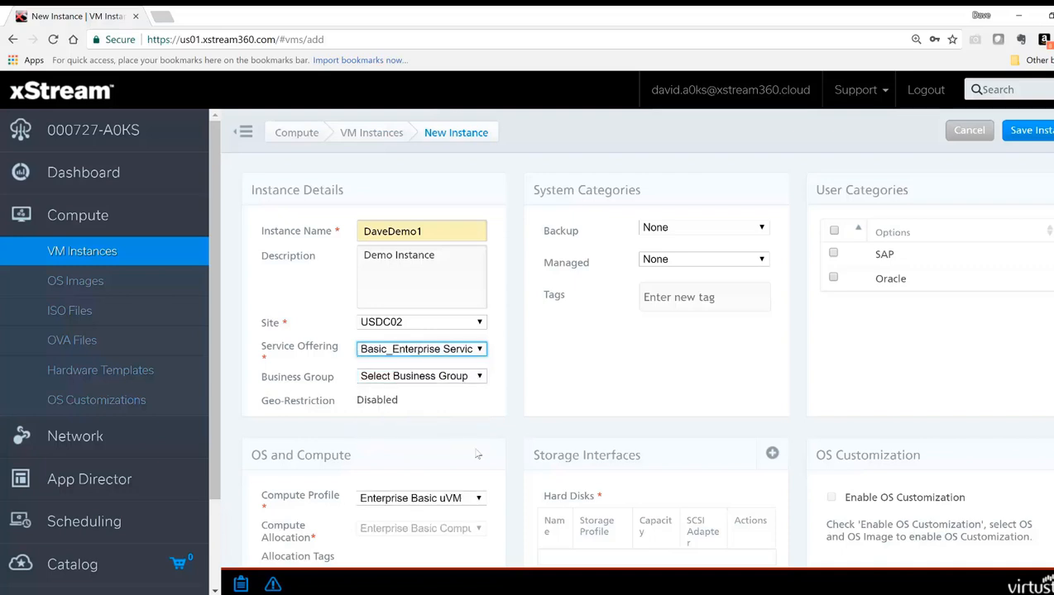
{"action": "left_click", "coordinate": [479, 379]}
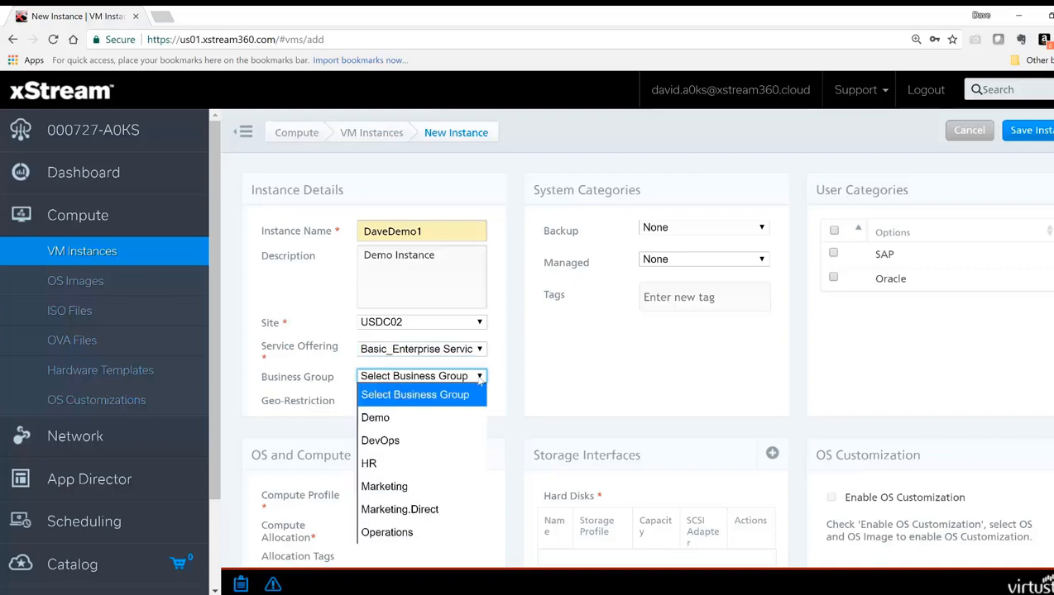
{"action": "left_click", "coordinate": [419, 420]}
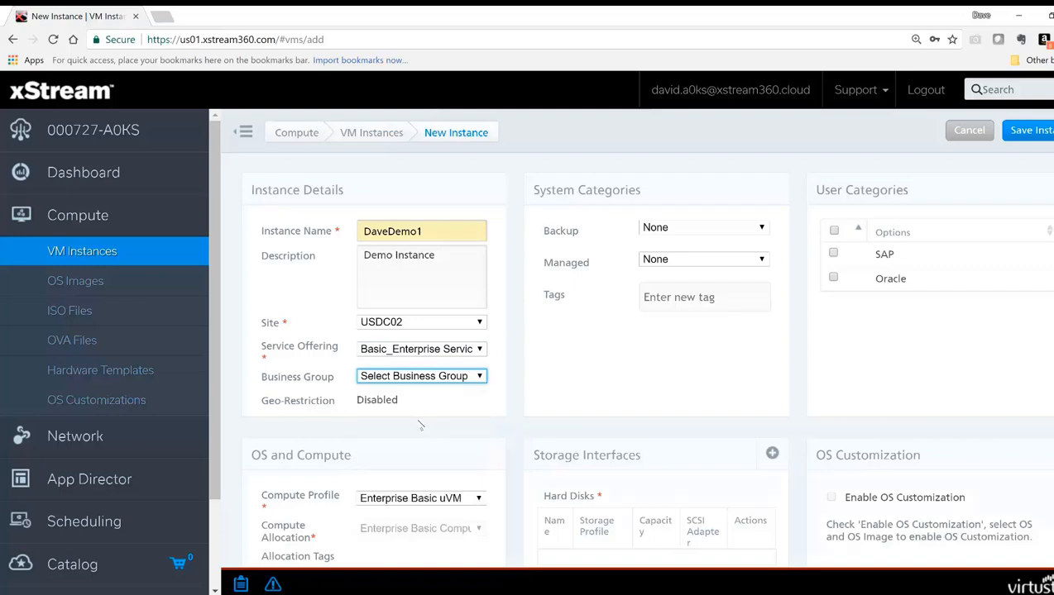
Choose RHEL as the operating system with the OS image A0KSUS024XVM001 (Red Hat Enterprise Linux 6 (64-bit))
{"action": "scroll", "coordinate": [440, 463], "scroll_direction": "down", "scroll_amount": 3}
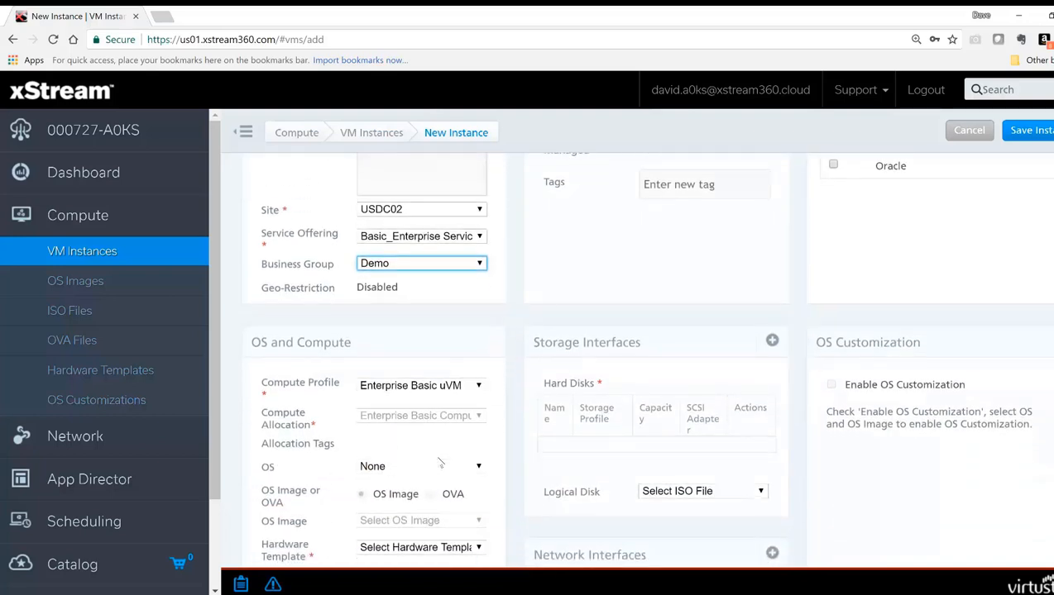
{"action": "scroll", "coordinate": [441, 463], "scroll_direction": "down", "scroll_amount": 2}
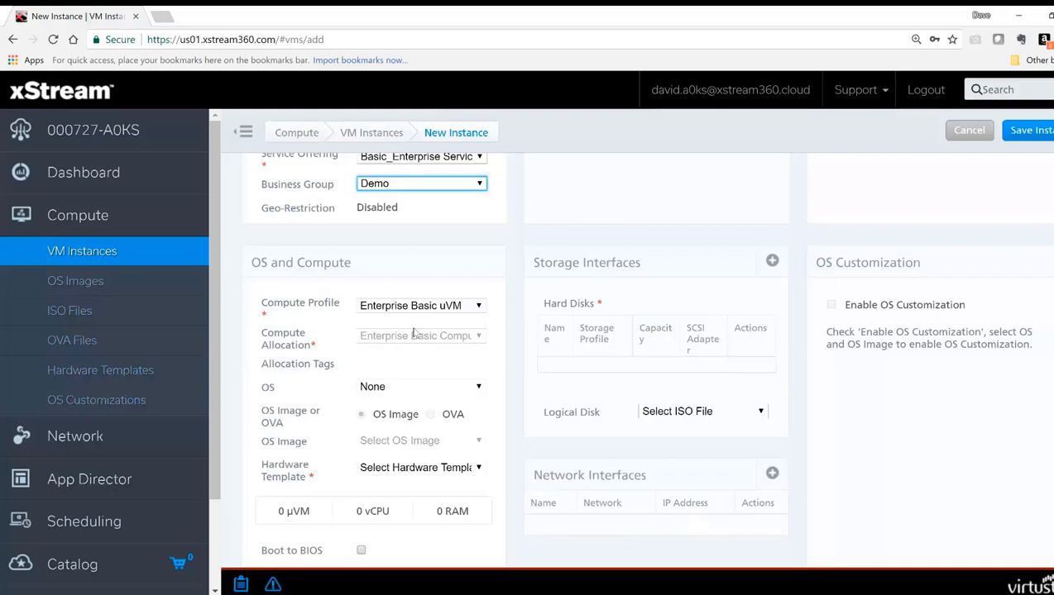
{"action": "left_click", "coordinate": [479, 388]}
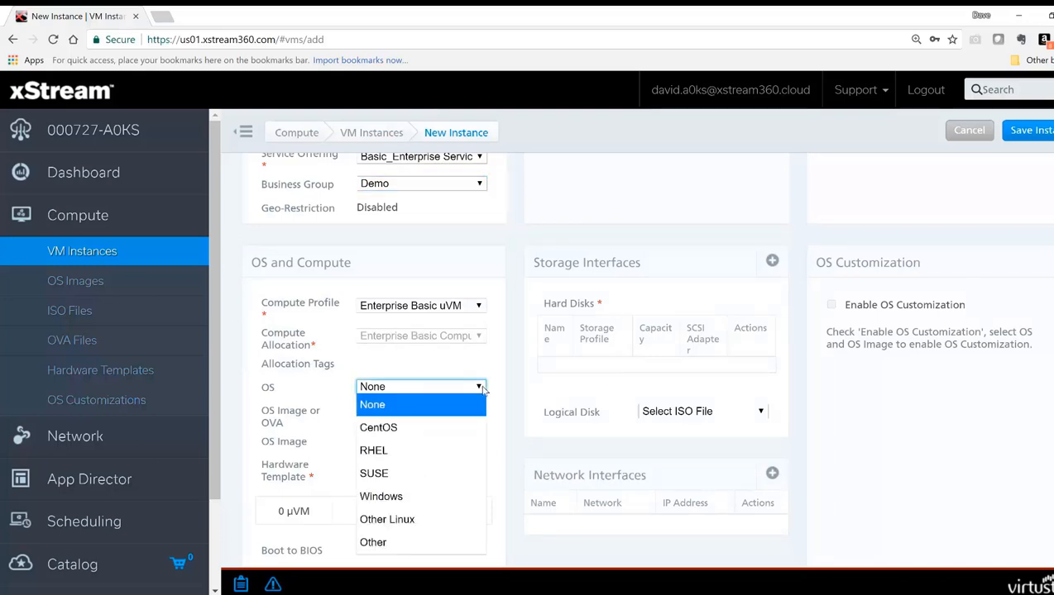
{"action": "left_click", "coordinate": [396, 455]}
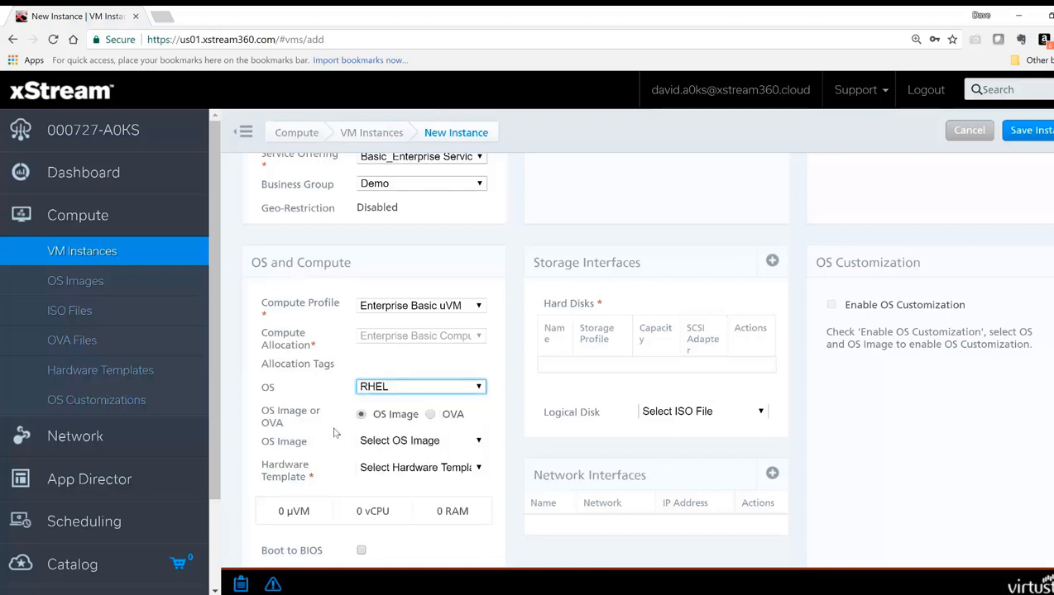
{"action": "left_click", "coordinate": [479, 443]}
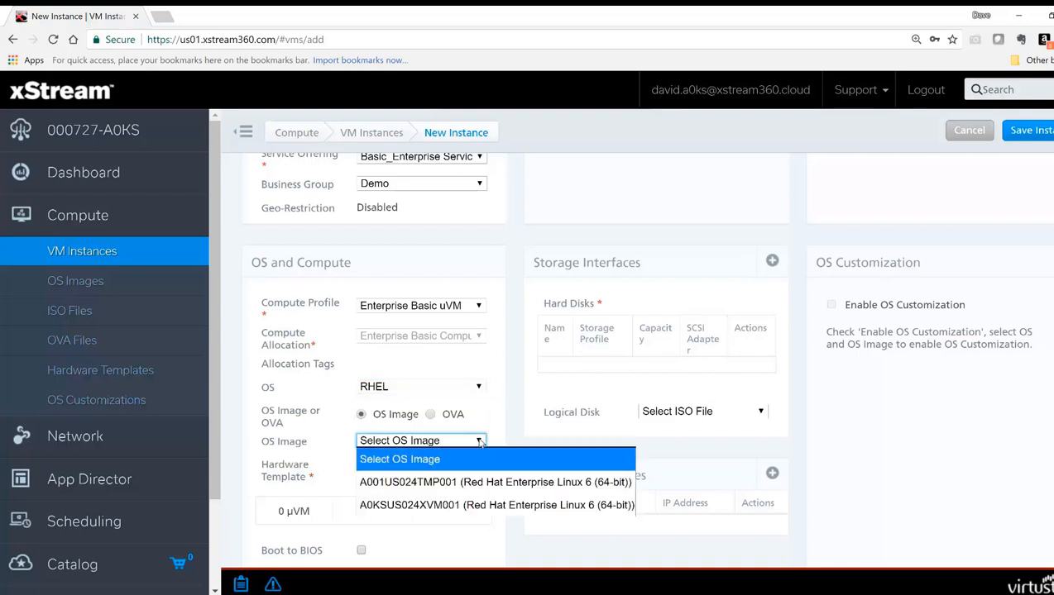
{"action": "left_click", "coordinate": [463, 506]}
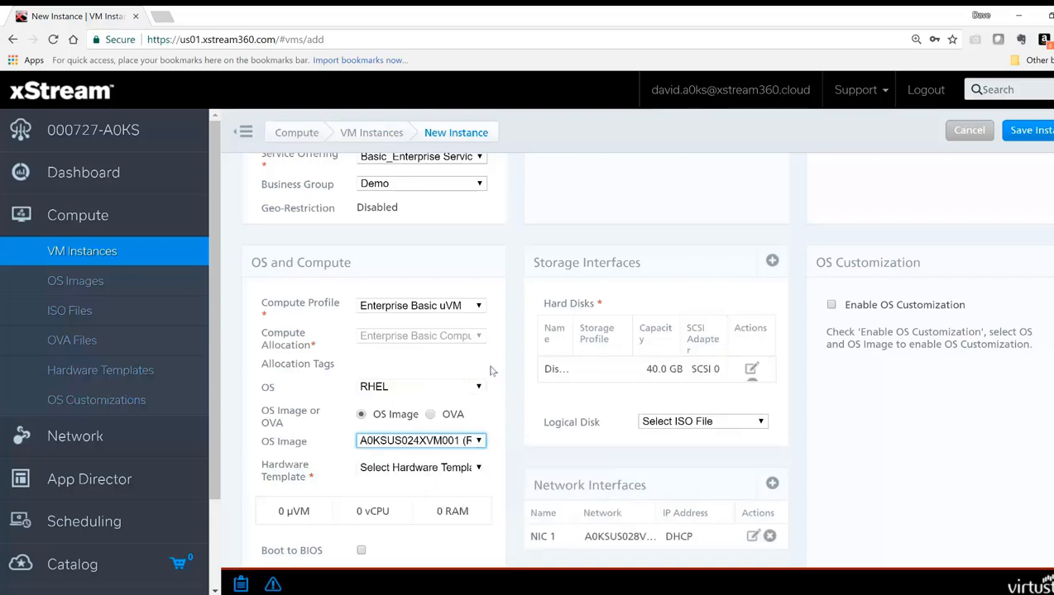
Edit Disk 1 to use the ENT - Tier I Block Storage - Local Only profile with a capacity of 45 GB, and save it
{"action": "scroll", "coordinate": [490, 371], "scroll_direction": "down", "scroll_amount": 1}
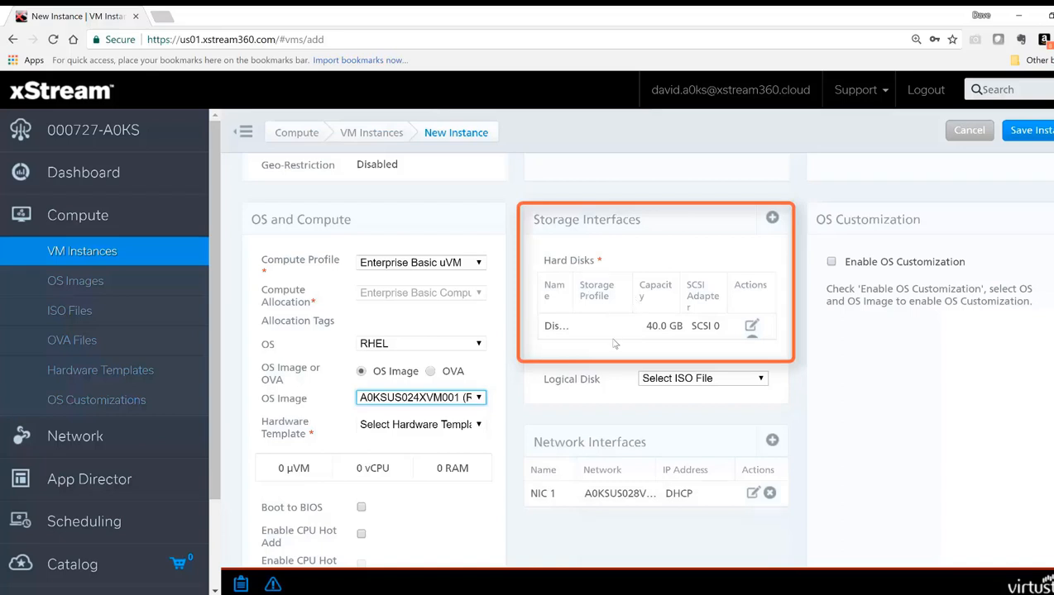
{"action": "left_click", "coordinate": [752, 327]}
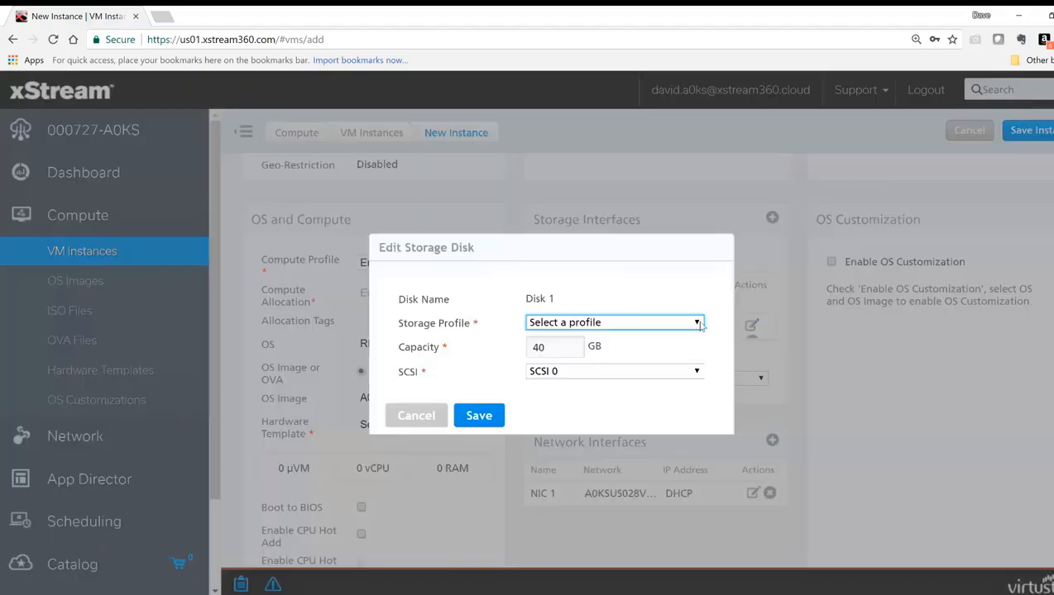
{"action": "left_click", "coordinate": [699, 324]}
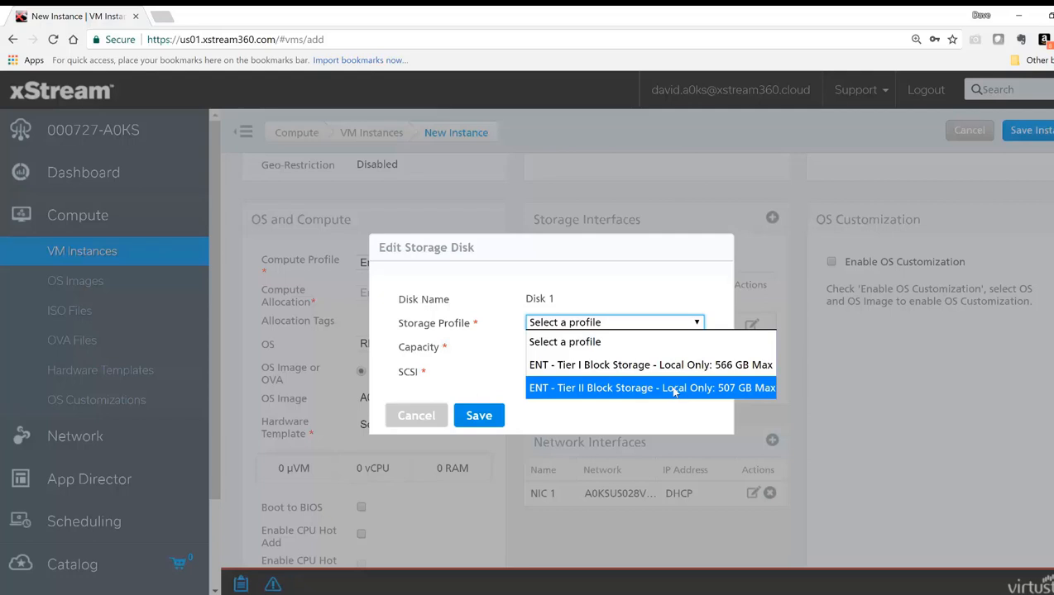
{"action": "left_click", "coordinate": [626, 373]}
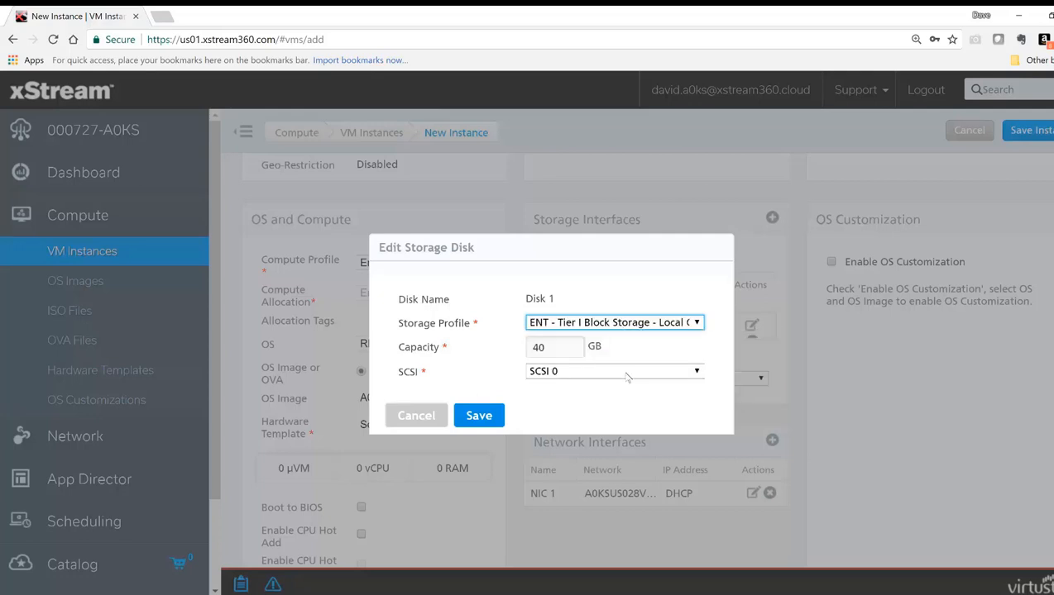
{"action": "left_click", "coordinate": [577, 344]}
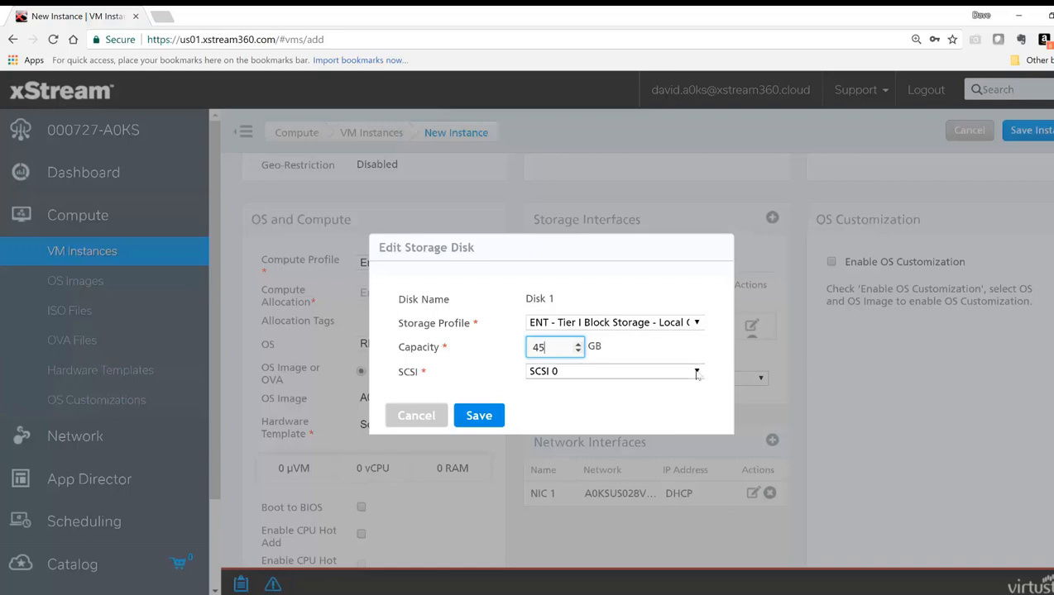
{"action": "left_click", "coordinate": [484, 418]}
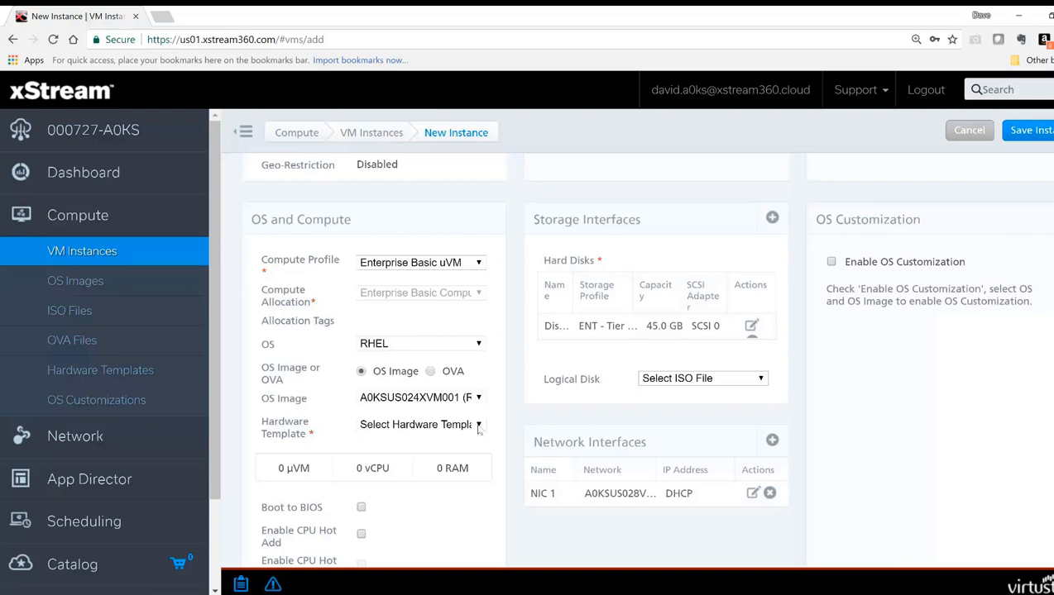
Assign the 1vCPU2GB hardware template (1 vCPU and 2 GB of RAM) to the instance
{"action": "scroll", "coordinate": [456, 526], "scroll_direction": "down", "scroll_amount": 1}
{"action": "scroll", "coordinate": [455, 526], "scroll_direction": "down", "scroll_amount": 1}
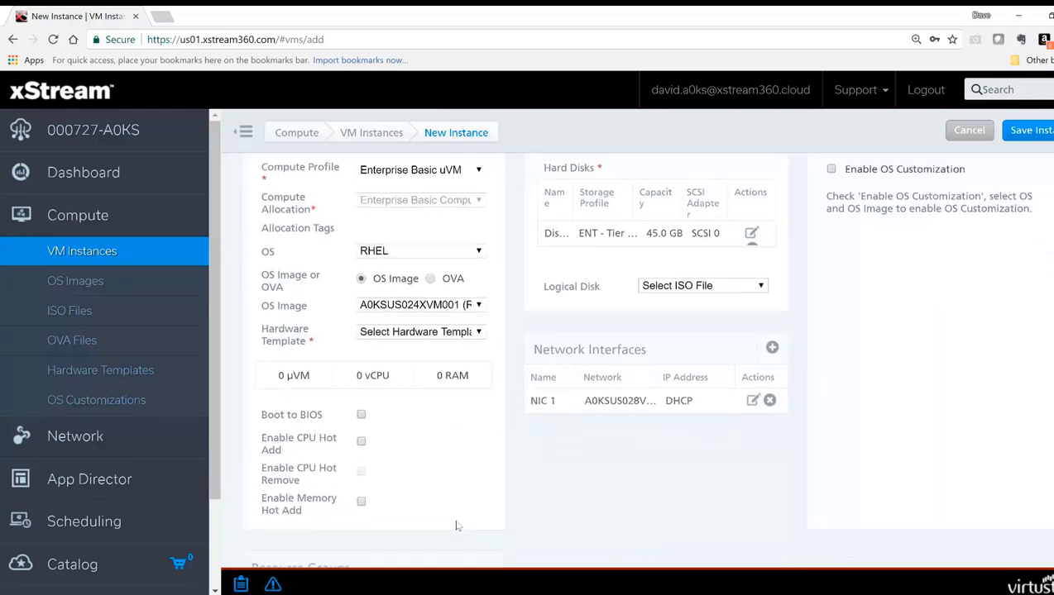
{"action": "left_click", "coordinate": [480, 325]}
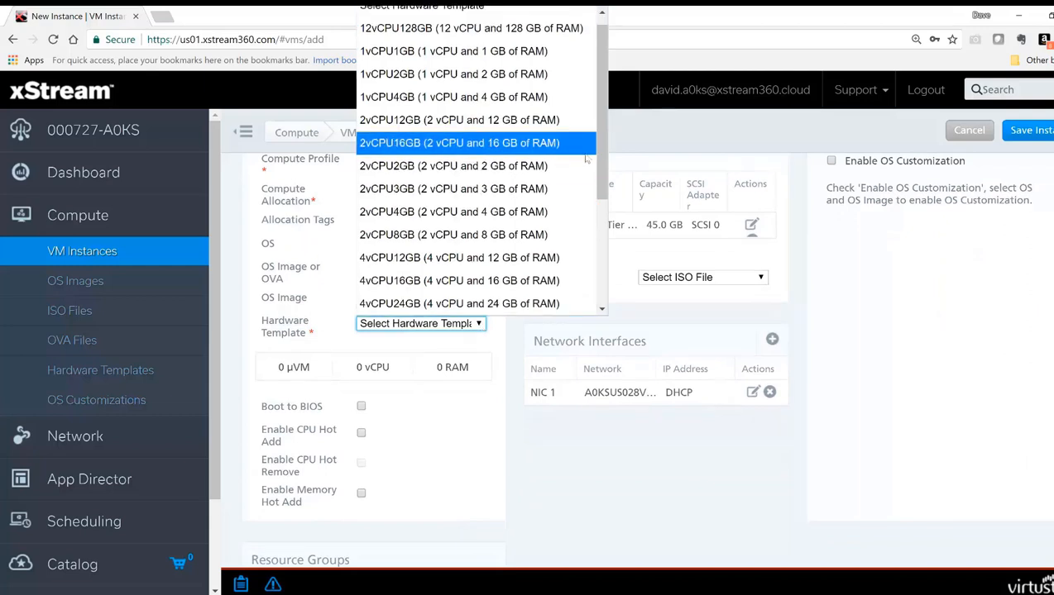
{"action": "left_click_drag", "start_coordinate": [604, 159], "coordinate": [613, 307]}
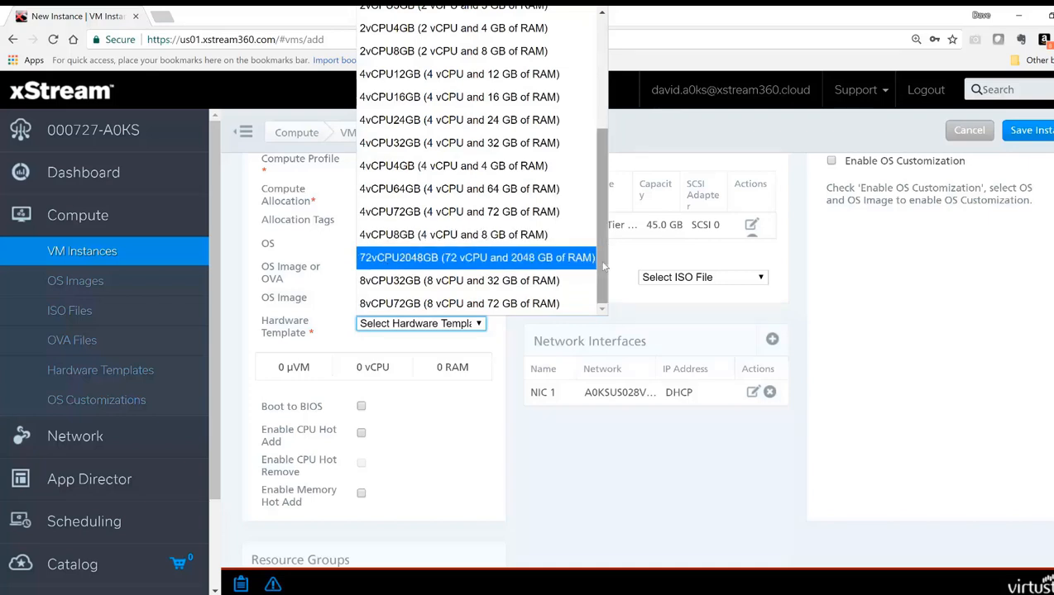
{"action": "left_click_drag", "start_coordinate": [604, 266], "coordinate": [568, 128]}
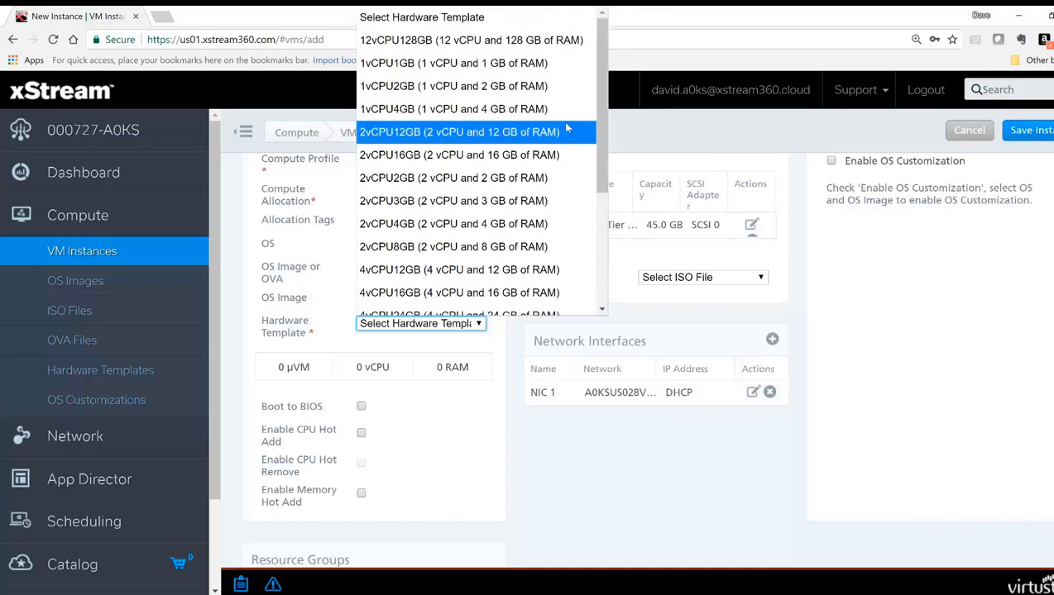
{"action": "left_click", "coordinate": [393, 88]}
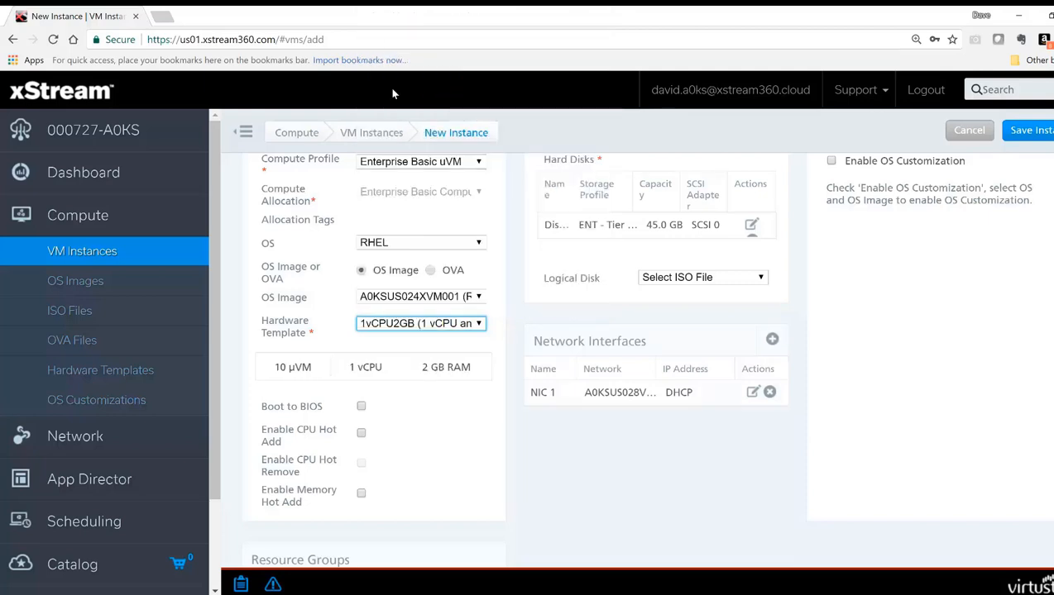
{"action": "left_click", "coordinate": [394, 344]}
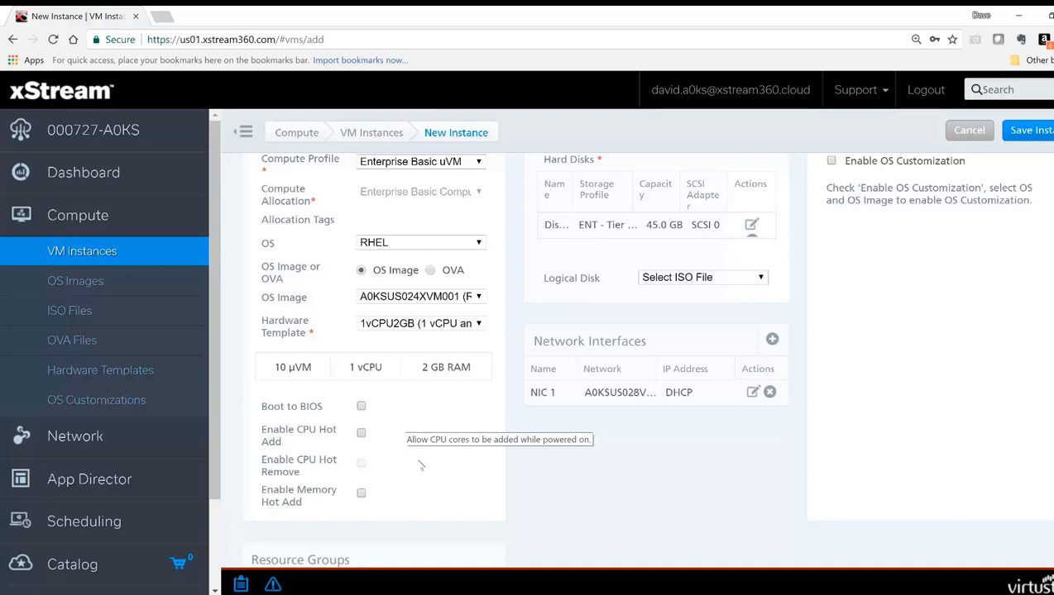
Enable CPU hot add, CPU hot remove and memory hot add for the instance, acknowledging the hot-tools warning
{"action": "left_click", "coordinate": [360, 433]}
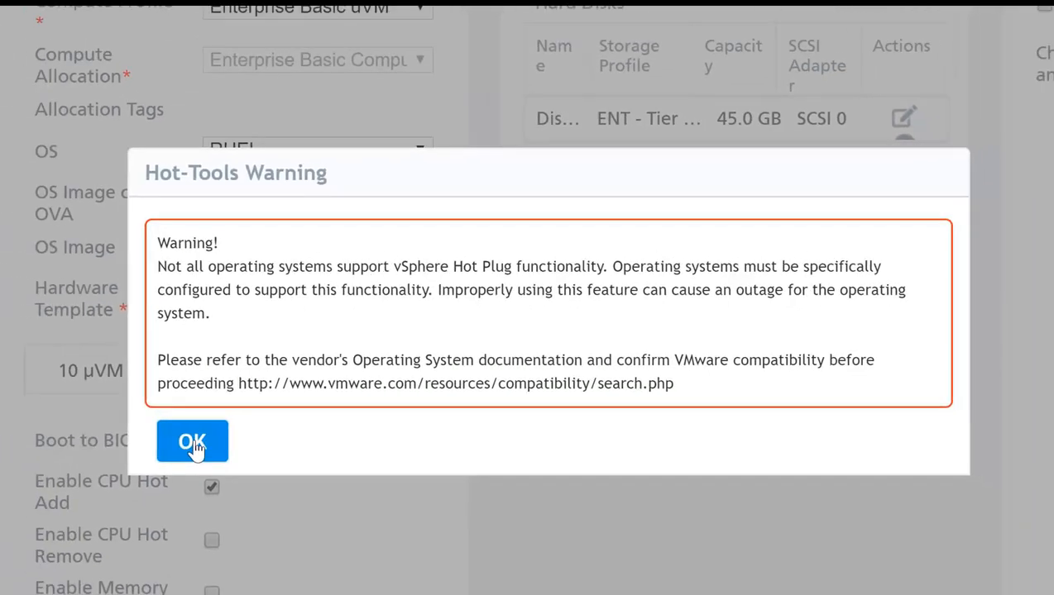
{"action": "left_click", "coordinate": [100, 462]}
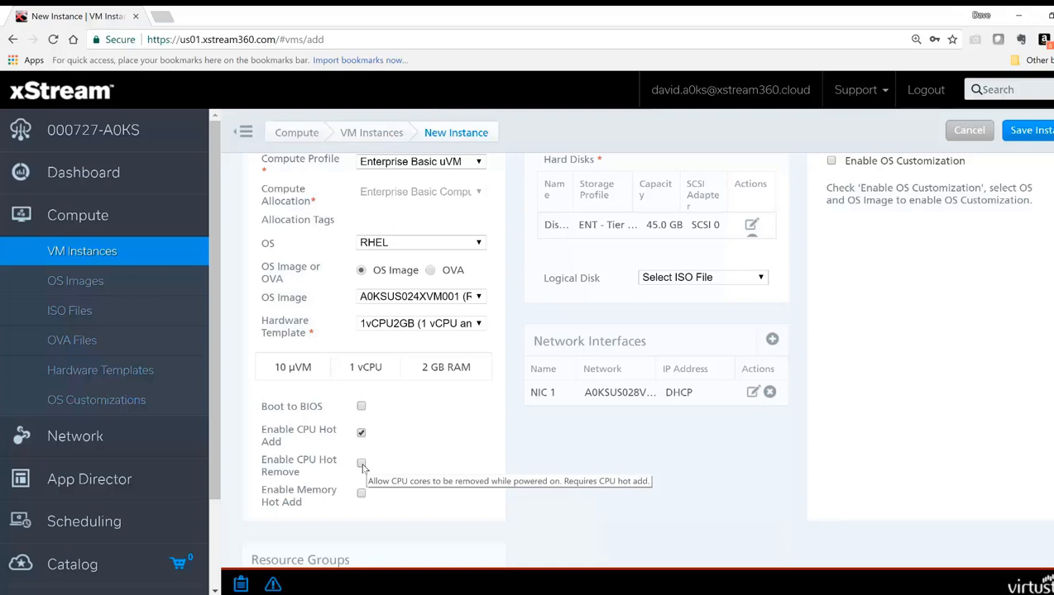
{"action": "left_click", "coordinate": [361, 465]}
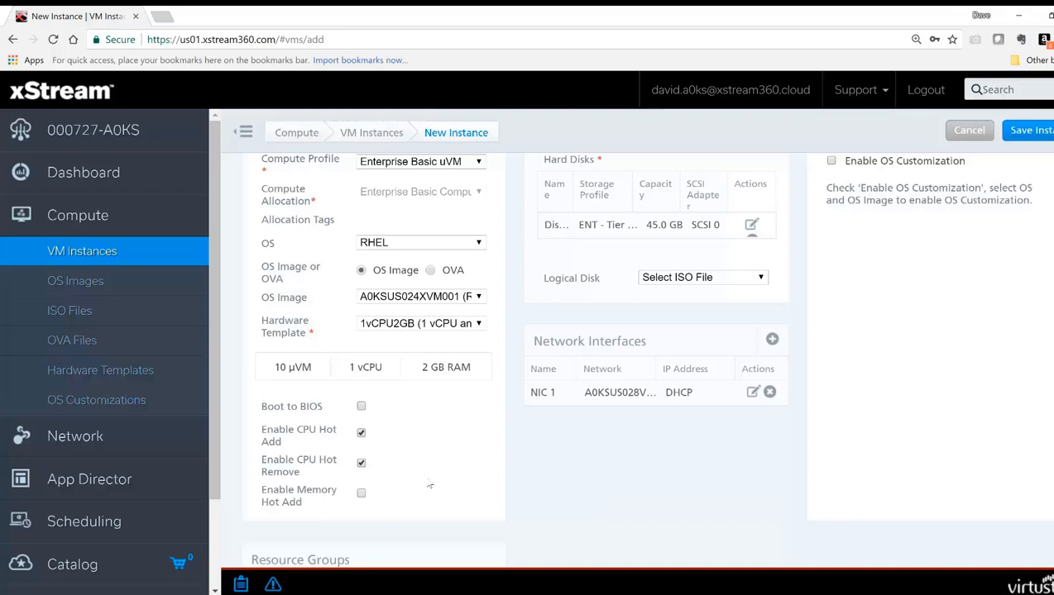
{"action": "left_click", "coordinate": [361, 494]}
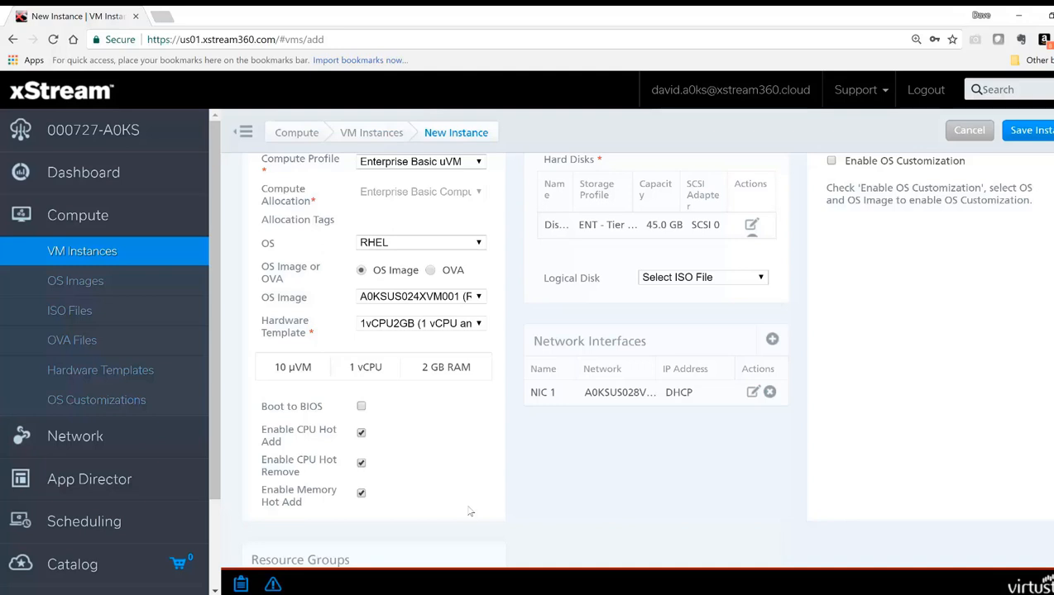
Add the instance to the rg-Demo resource group
{"action": "scroll", "coordinate": [468, 512], "scroll_direction": "down", "scroll_amount": 5}
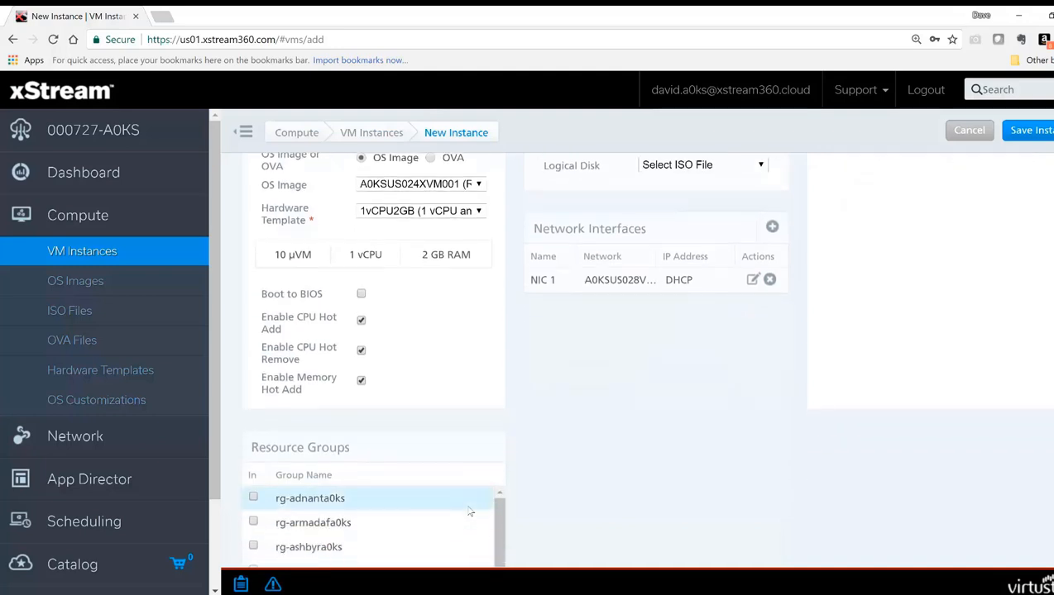
{"action": "scroll", "coordinate": [468, 512], "scroll_direction": "down", "scroll_amount": 1}
{"action": "scroll", "coordinate": [670, 418], "scroll_direction": "down", "scroll_amount": 3}
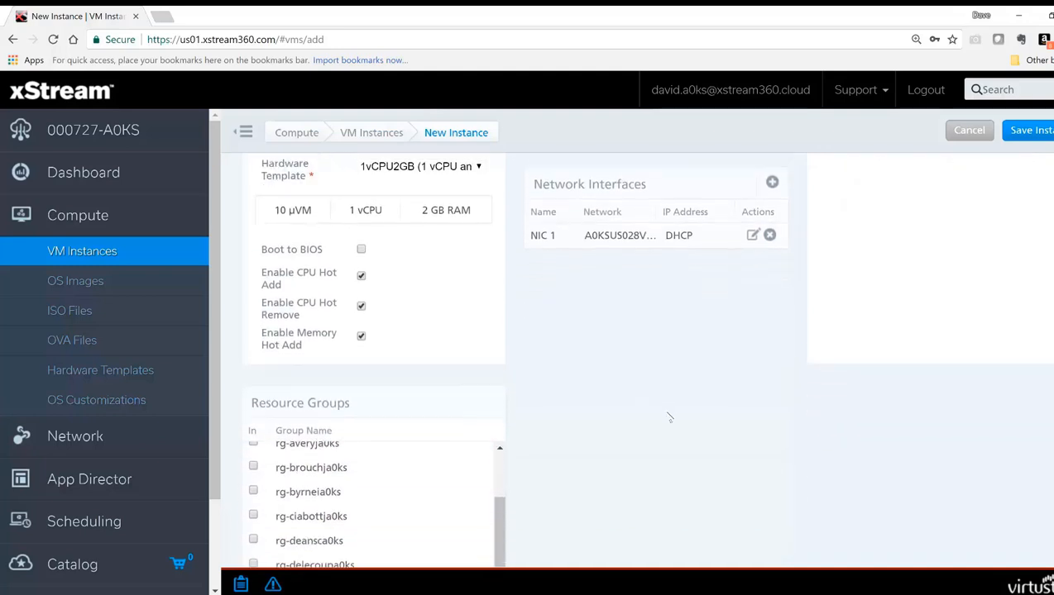
{"action": "scroll", "coordinate": [670, 419], "scroll_direction": "down", "scroll_amount": 1}
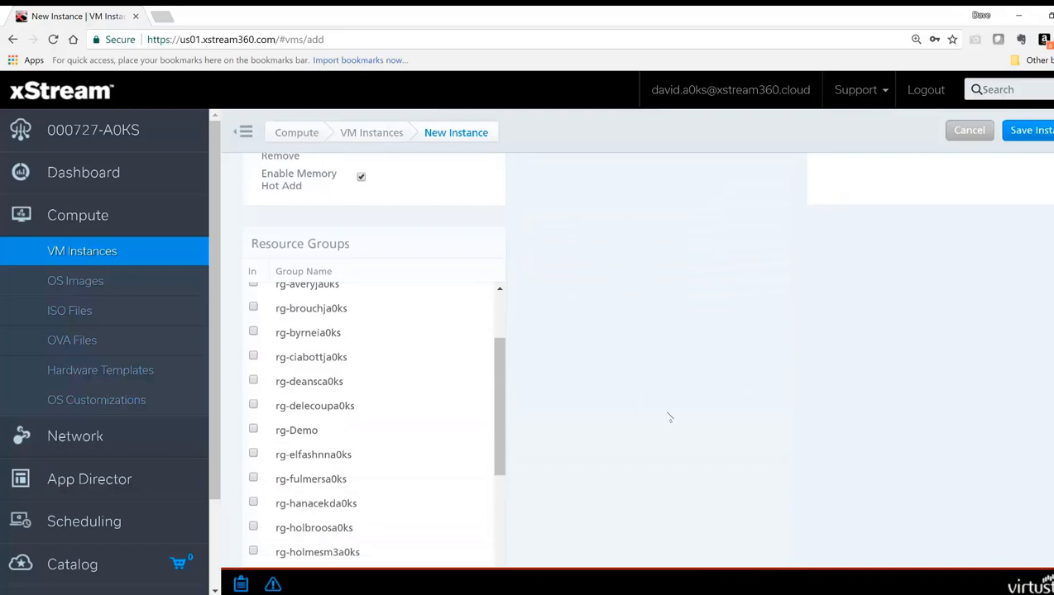
{"action": "left_click", "coordinate": [254, 433]}
{"action": "left_click", "coordinate": [254, 429]}
Save the new DaveDemo1 instance with its completed configuration
{"action": "scroll", "coordinate": [657, 372], "scroll_direction": "up", "scroll_amount": 3}
{"action": "scroll", "coordinate": [657, 372], "scroll_direction": "up", "scroll_amount": 4}
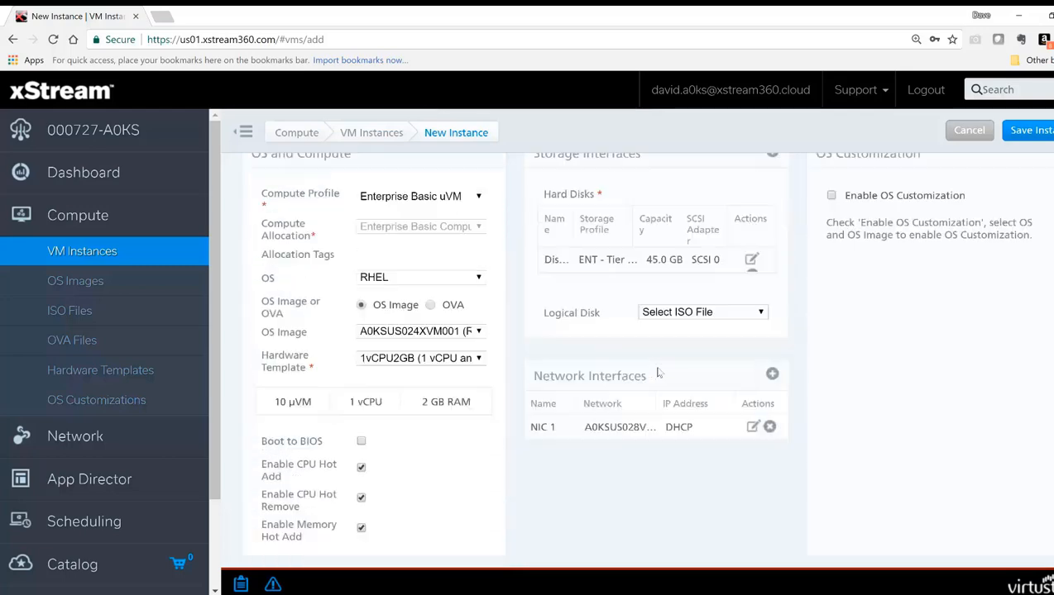
{"action": "scroll", "coordinate": [657, 372], "scroll_direction": "up", "scroll_amount": 2}
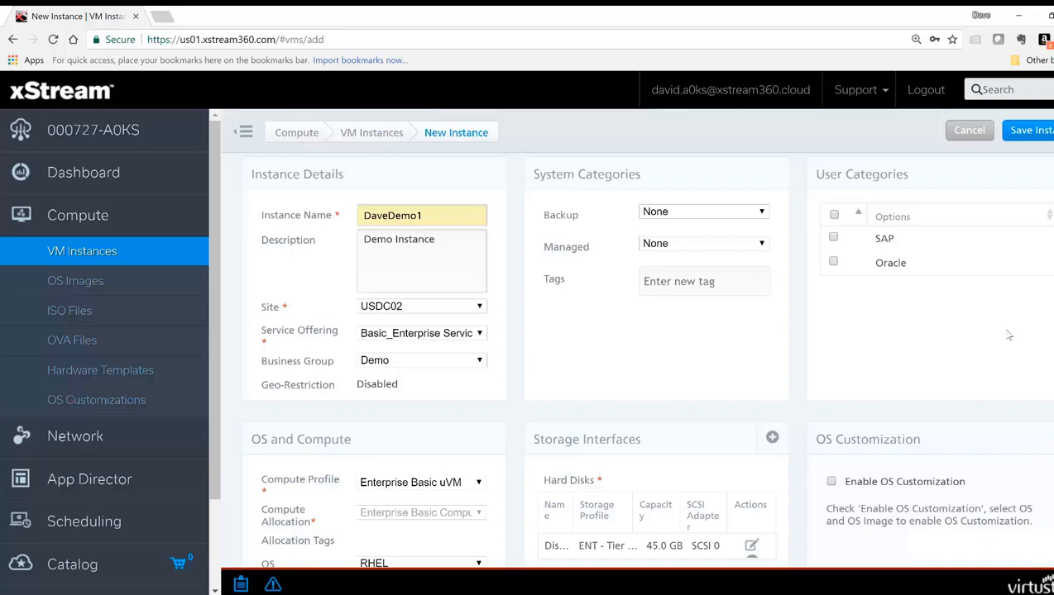
{"action": "left_click", "coordinate": [1033, 131]}
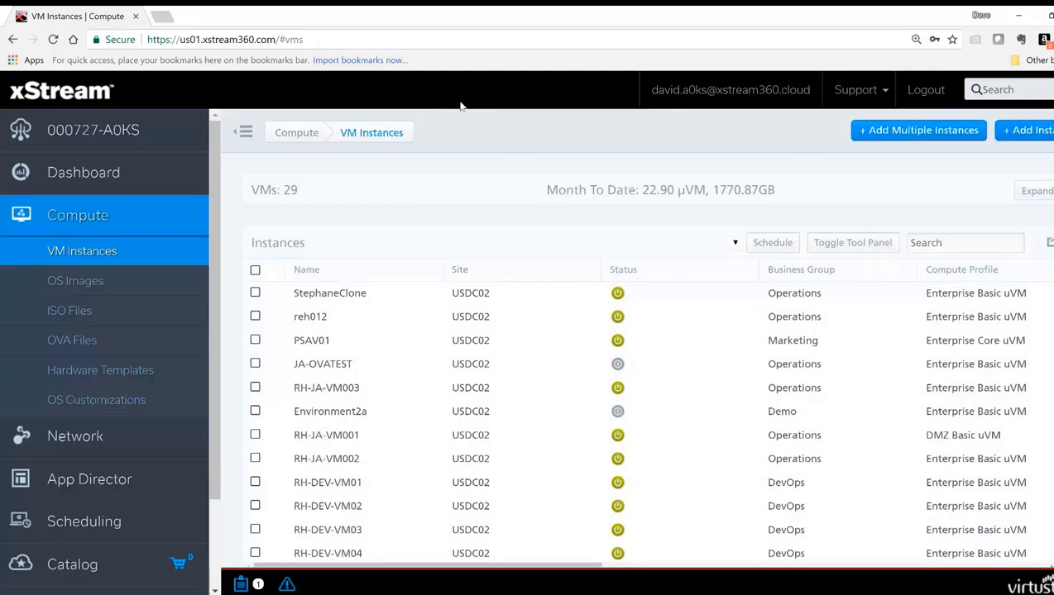
Check the progress of DaveDemo1's SetVM task in an enlarged task list, and collapse the list when done
{"action": "left_click", "coordinate": [241, 585]}
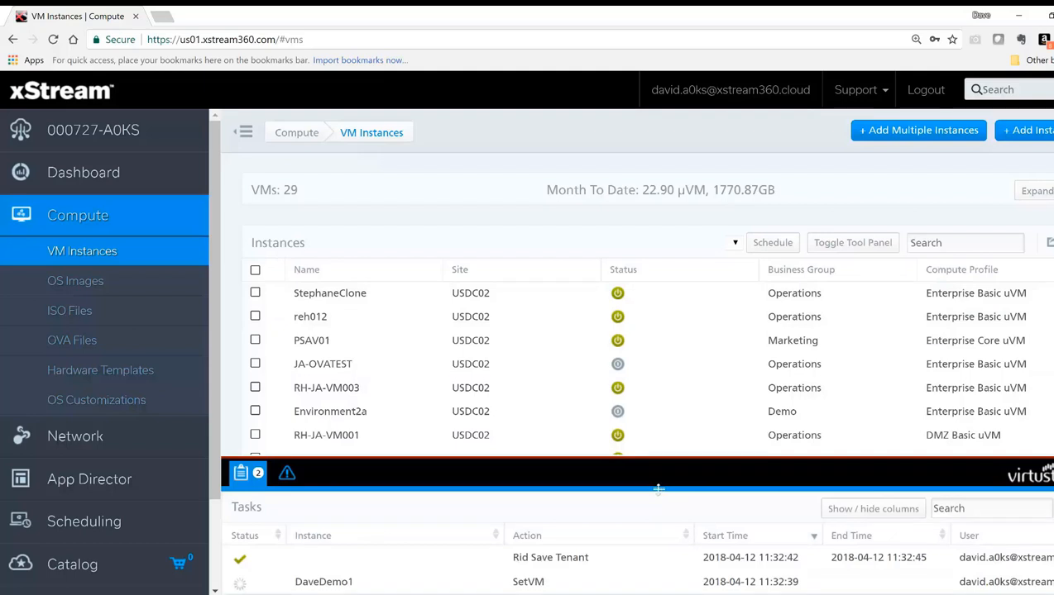
{"action": "left_click_drag", "start_coordinate": [658, 489], "coordinate": [659, 420]}
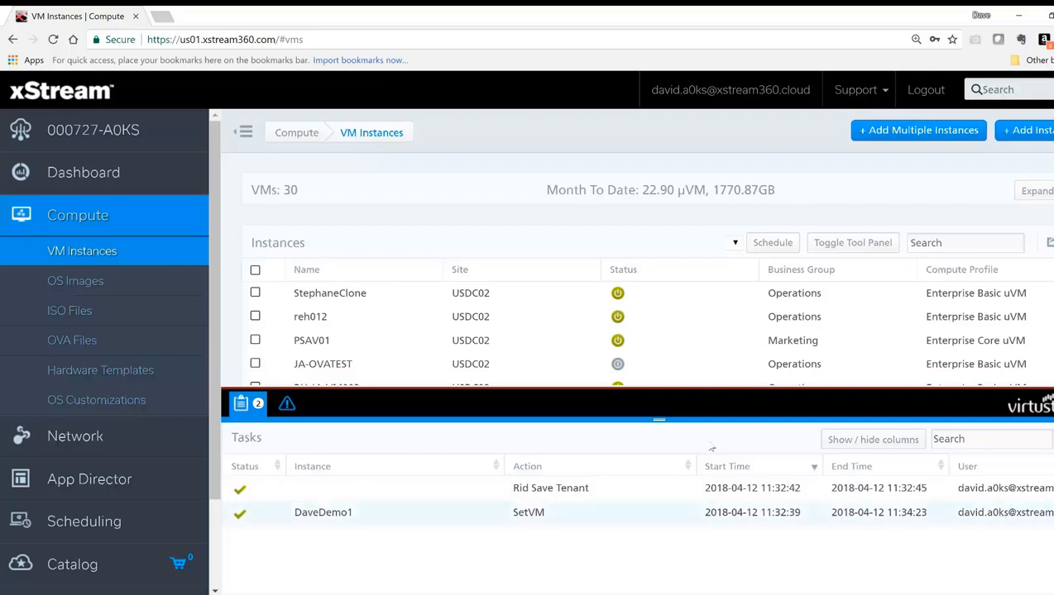
{"action": "left_click_drag", "start_coordinate": [658, 419], "coordinate": [658, 592]}
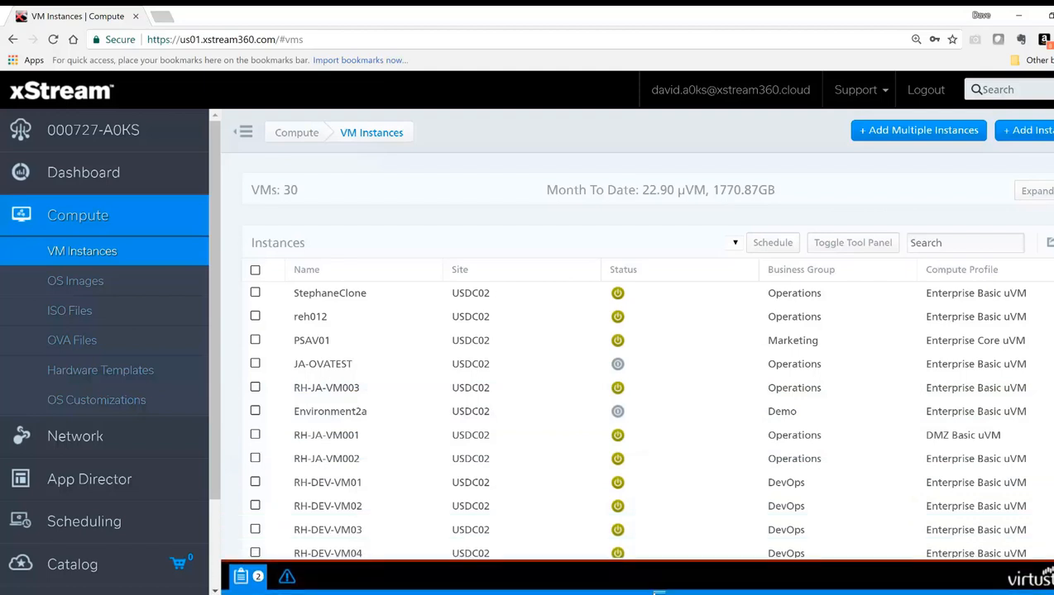
Sort the instances by name to check DaveDemo1's power status, and open it to review its instance details and consumption
{"action": "left_click", "coordinate": [307, 271]}
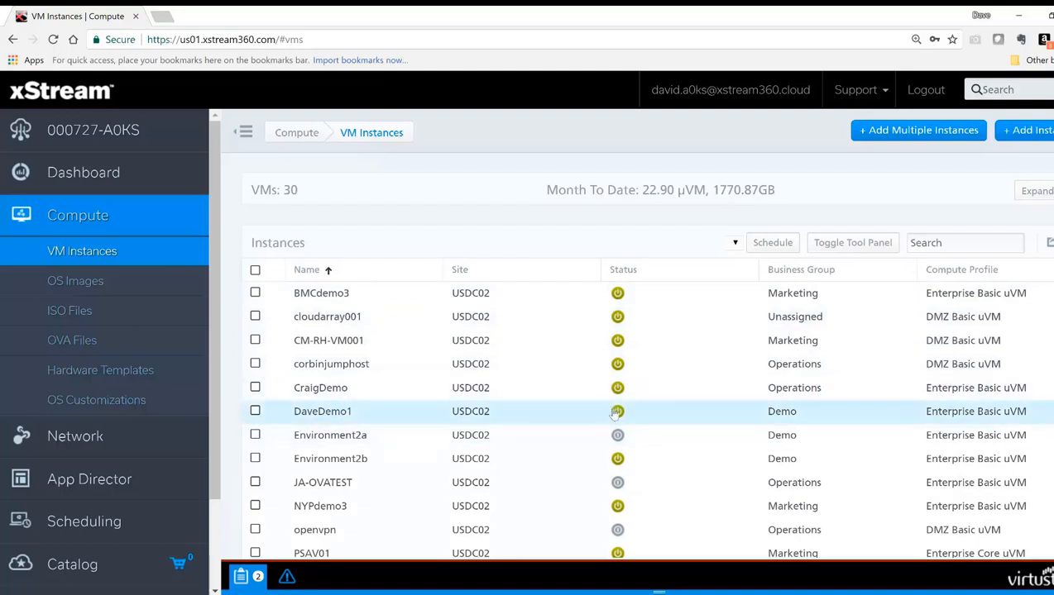
{"action": "mouse_move", "coordinate": [616, 414]}
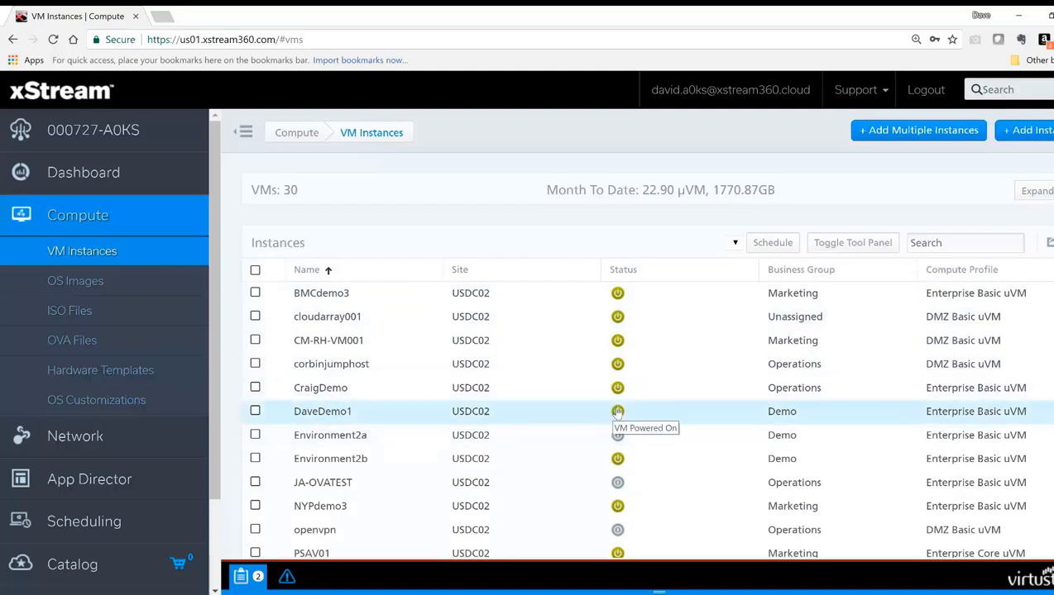
{"action": "left_click", "coordinate": [344, 416]}
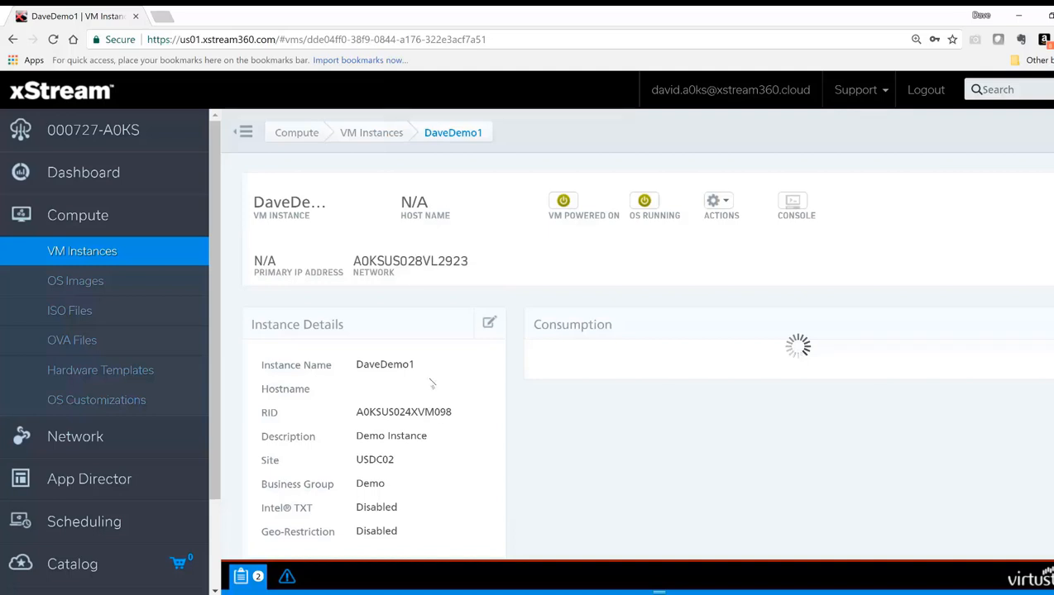
{"action": "scroll", "coordinate": [482, 473], "scroll_direction": "down", "scroll_amount": 1}
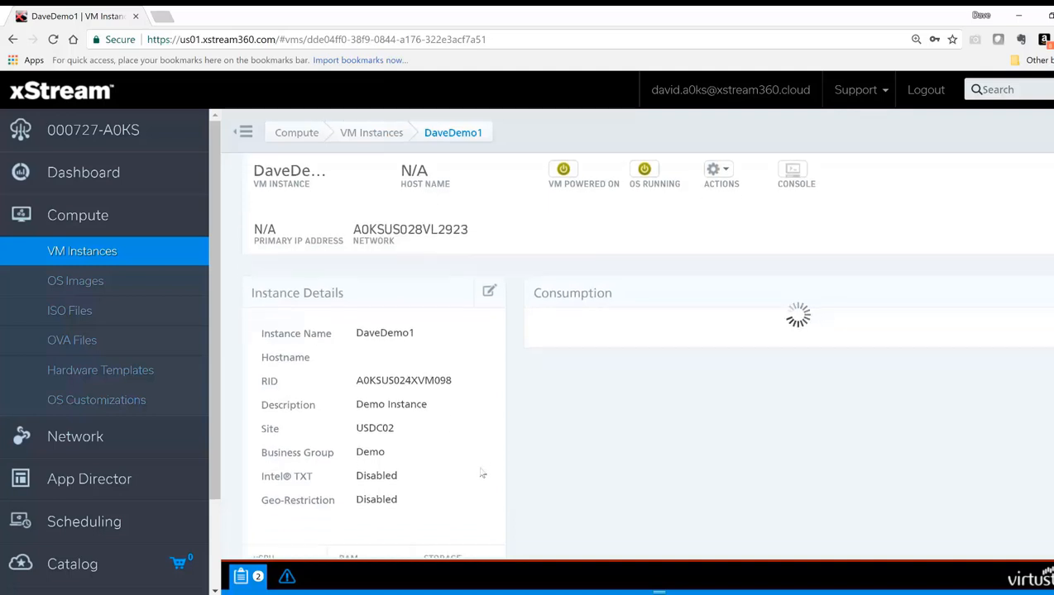
{"action": "scroll", "coordinate": [483, 473], "scroll_direction": "down", "scroll_amount": 2}
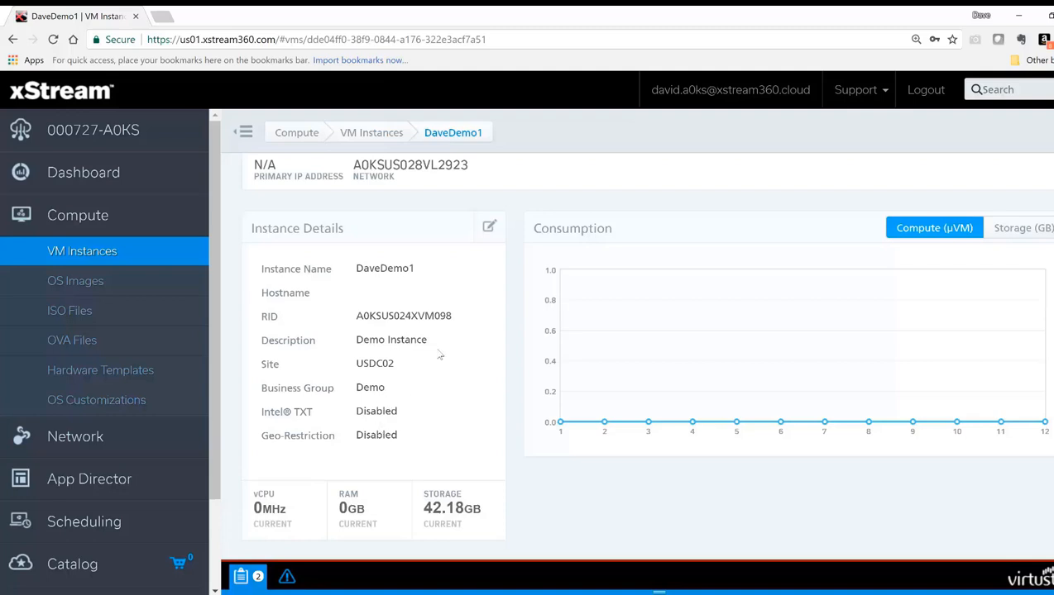
{"action": "scroll", "coordinate": [440, 355], "scroll_direction": "up", "scroll_amount": 2}
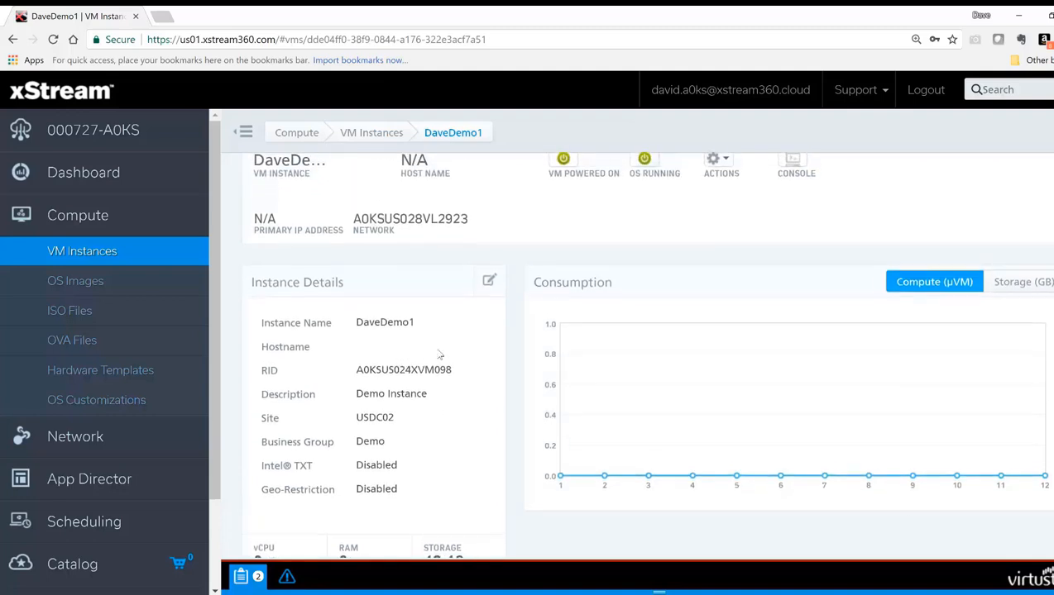